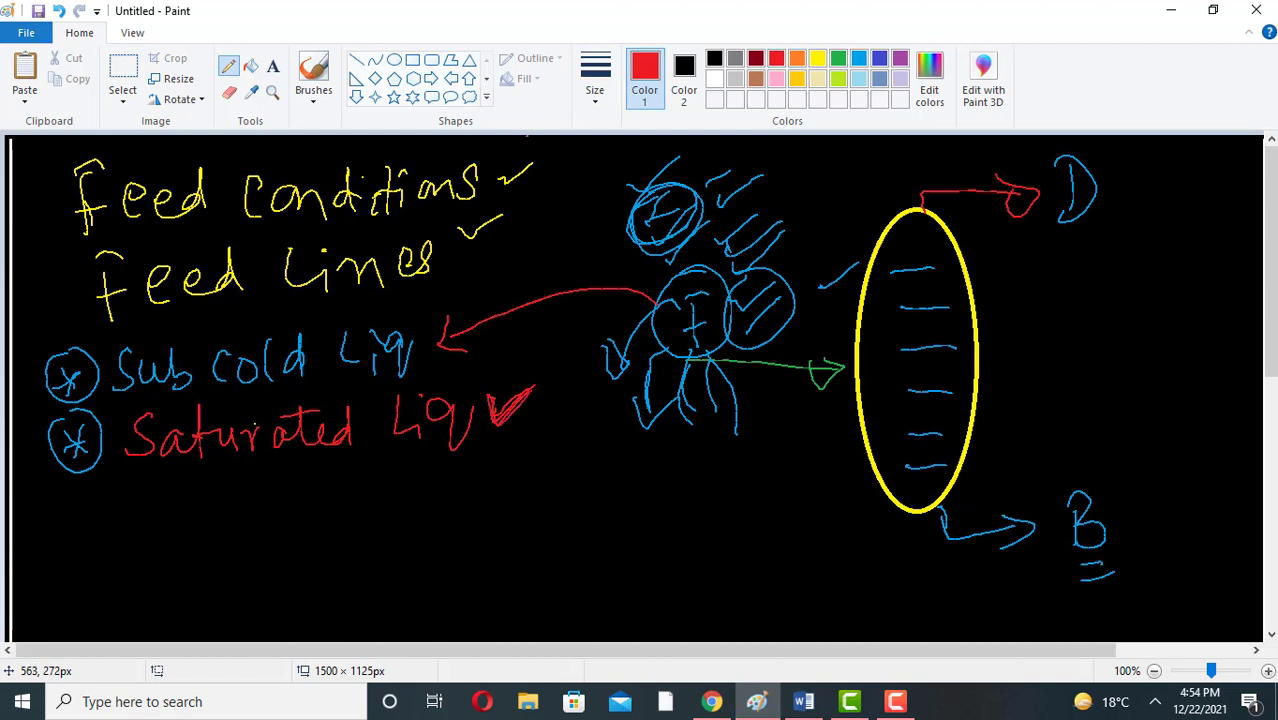
Tick the Sub cold Liq and Saturated Liq items, then add a third bullet, '(V + L) mixture'.
drag(357, 309, 412, 296)
drag(493, 420, 553, 382)
mouse_move(77, 500)
mouse_down()
mouse_move(90, 524)
mouse_move(102, 512)
mouse_move(74, 489)
mouse_up()
mouse_move(151, 486)
mouse_down()
mouse_move(229, 497)
mouse_move(214, 520)
mouse_up()
mouse_move(272, 473)
mouse_down()
mouse_move(277, 512)
mouse_move(296, 518)
mouse_up()
drag(133, 488, 130, 526)
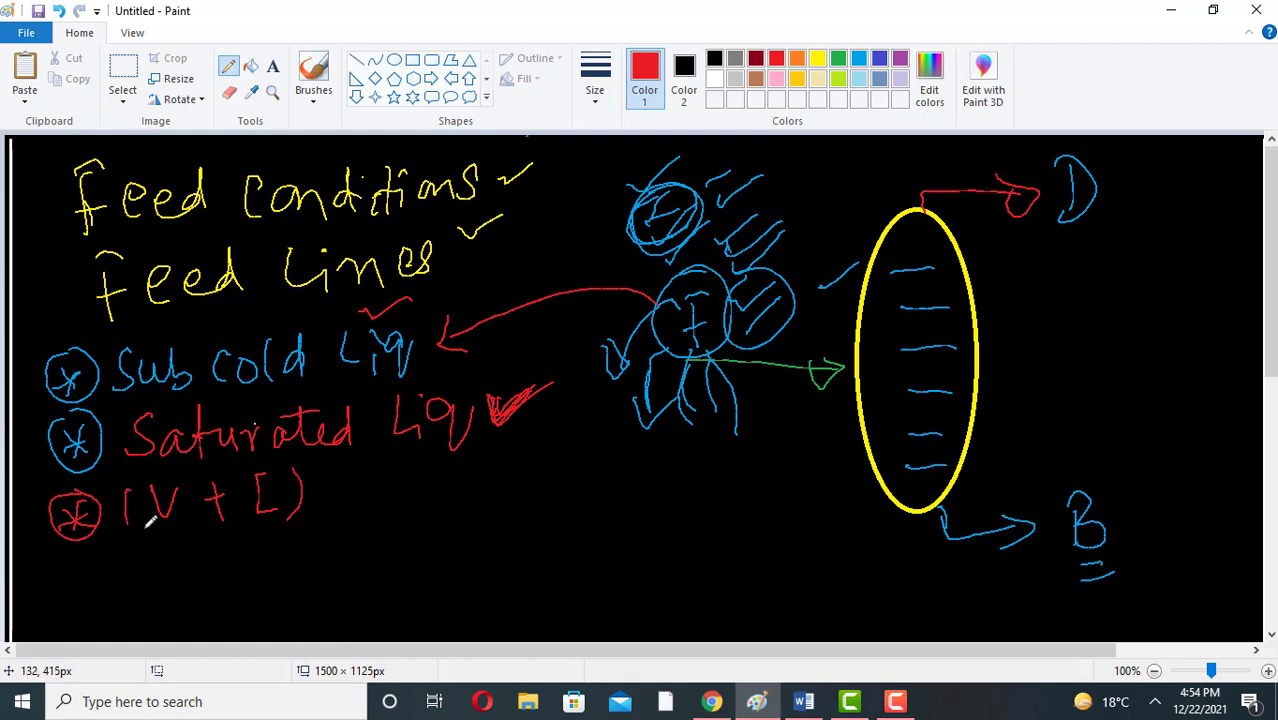
mouse_move(308, 492)
mouse_down()
mouse_move(365, 475)
mouse_move(386, 510)
mouse_up()
drag(378, 465, 436, 510)
mouse_move(434, 476)
mouse_down()
mouse_move(412, 512)
mouse_move(452, 504)
mouse_up()
mouse_move(434, 483)
mouse_down()
mouse_move(468, 480)
mouse_move(494, 500)
mouse_move(516, 482)
mouse_move(546, 488)
mouse_move(572, 458)
mouse_up()
Add a fourth circled-asterisk bullet reading 'Saturated Vap' and tick it.
mouse_move(82, 548)
mouse_down()
mouse_move(86, 576)
mouse_move(106, 558)
mouse_move(104, 574)
mouse_move(90, 571)
mouse_up()
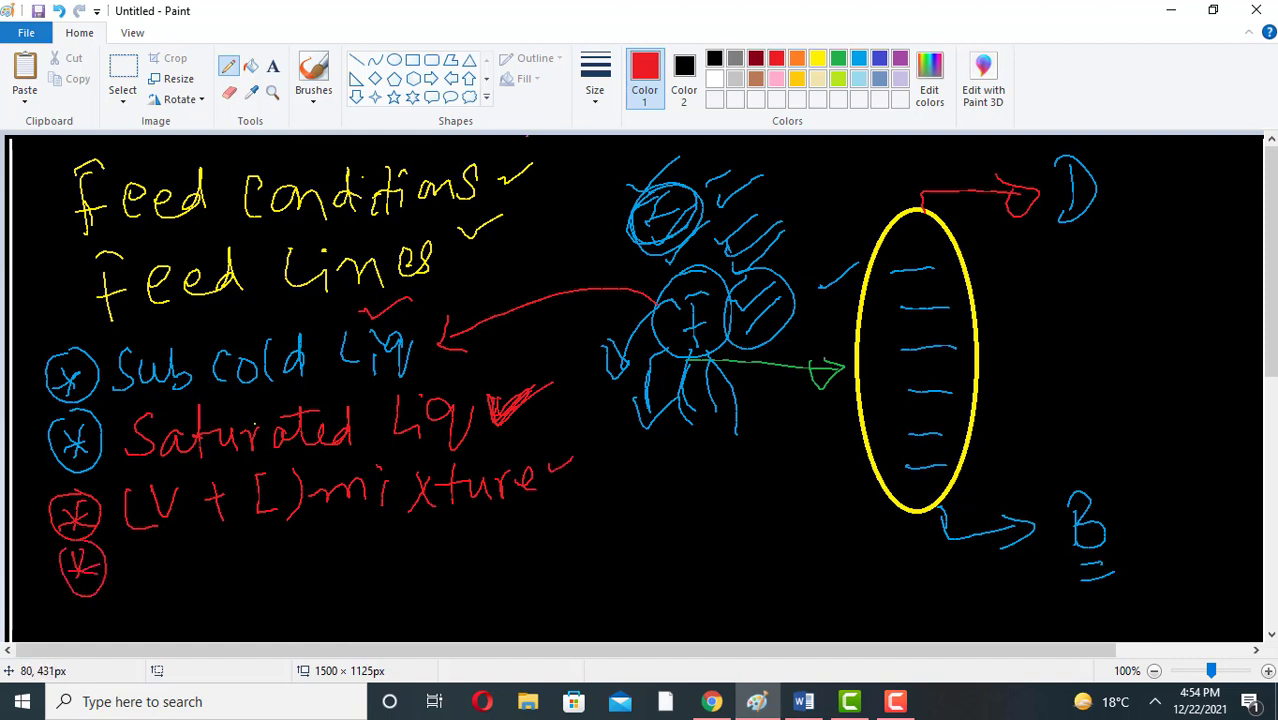
mouse_move(178, 538)
mouse_down()
mouse_move(166, 578)
mouse_move(222, 578)
mouse_up()
drag(230, 528, 232, 576)
mouse_move(220, 560)
mouse_down()
mouse_move(316, 548)
mouse_move(338, 570)
mouse_move(372, 556)
mouse_move(378, 566)
mouse_up()
drag(300, 545, 324, 541)
drag(444, 550, 476, 566)
drag(498, 540, 500, 592)
drag(500, 536, 502, 552)
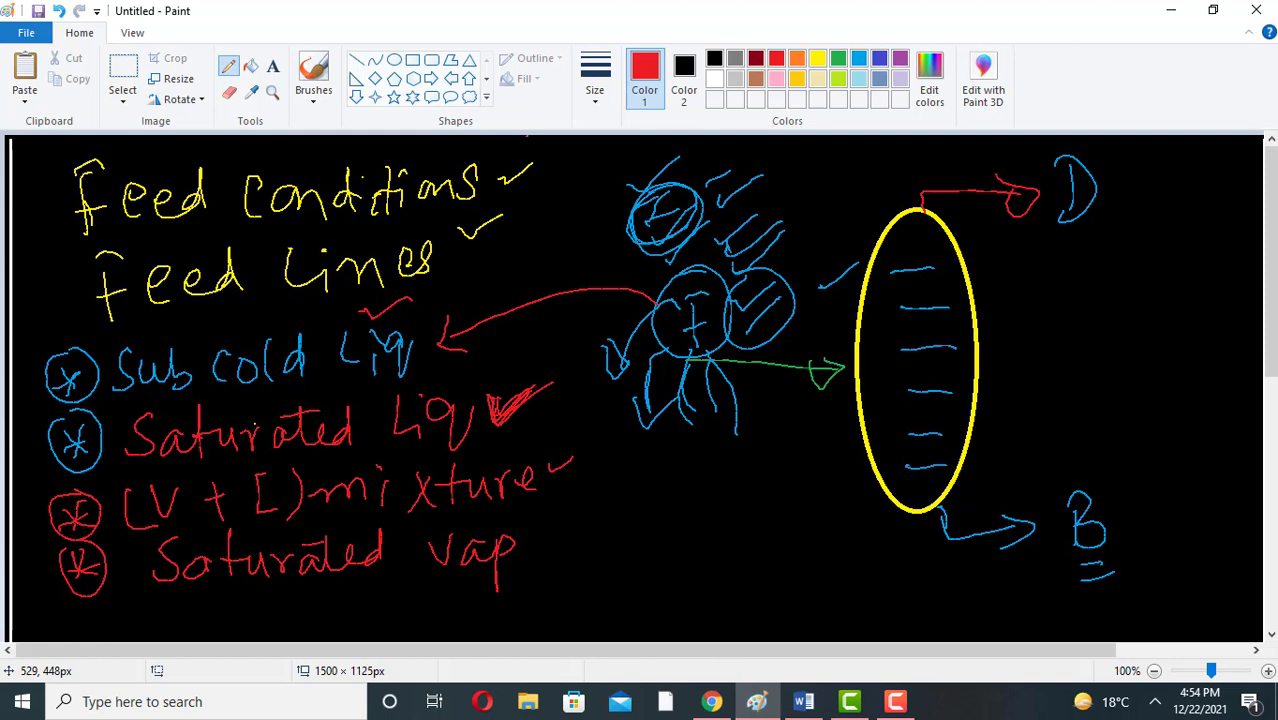
drag(530, 535, 578, 514)
Add a fifth bullet reading 'Superheated vap' with 'vap' double-underlined.
mouse_move(518, 614)
mouse_down()
mouse_move(522, 602)
mouse_move(508, 602)
mouse_move(562, 593)
mouse_move(545, 624)
mouse_up()
mouse_move(581, 569)
mouse_down()
mouse_move(621, 578)
mouse_move(637, 598)
mouse_move(652, 561)
mouse_move(664, 584)
mouse_move(685, 586)
mouse_move(748, 588)
mouse_move(773, 561)
mouse_move(796, 579)
mouse_move(807, 557)
mouse_move(892, 568)
mouse_up()
drag(818, 597, 864, 600)
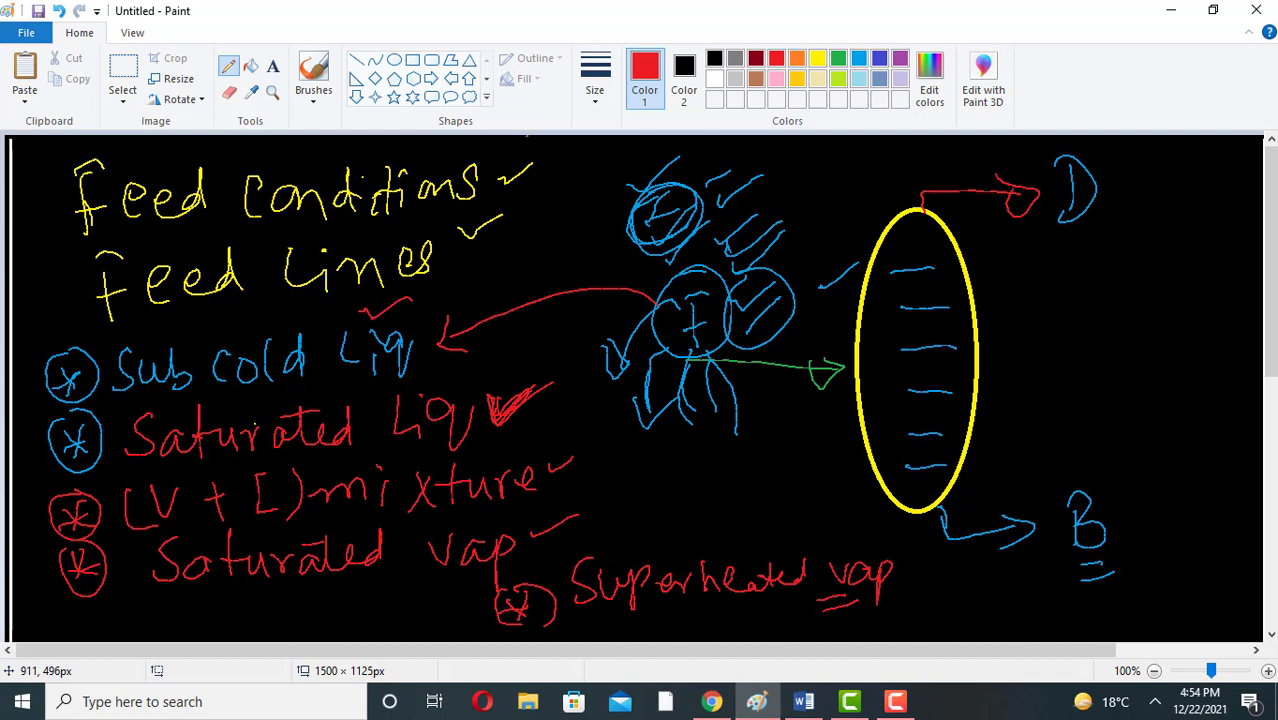
Tick each circled bullet in the list and the Superheated vap item.
drag(46, 326, 96, 305)
mouse_move(38, 424)
mouse_down()
mouse_move(58, 437)
mouse_move(90, 400)
mouse_up()
drag(42, 497, 86, 470)
drag(42, 575, 88, 543)
drag(624, 537, 683, 516)
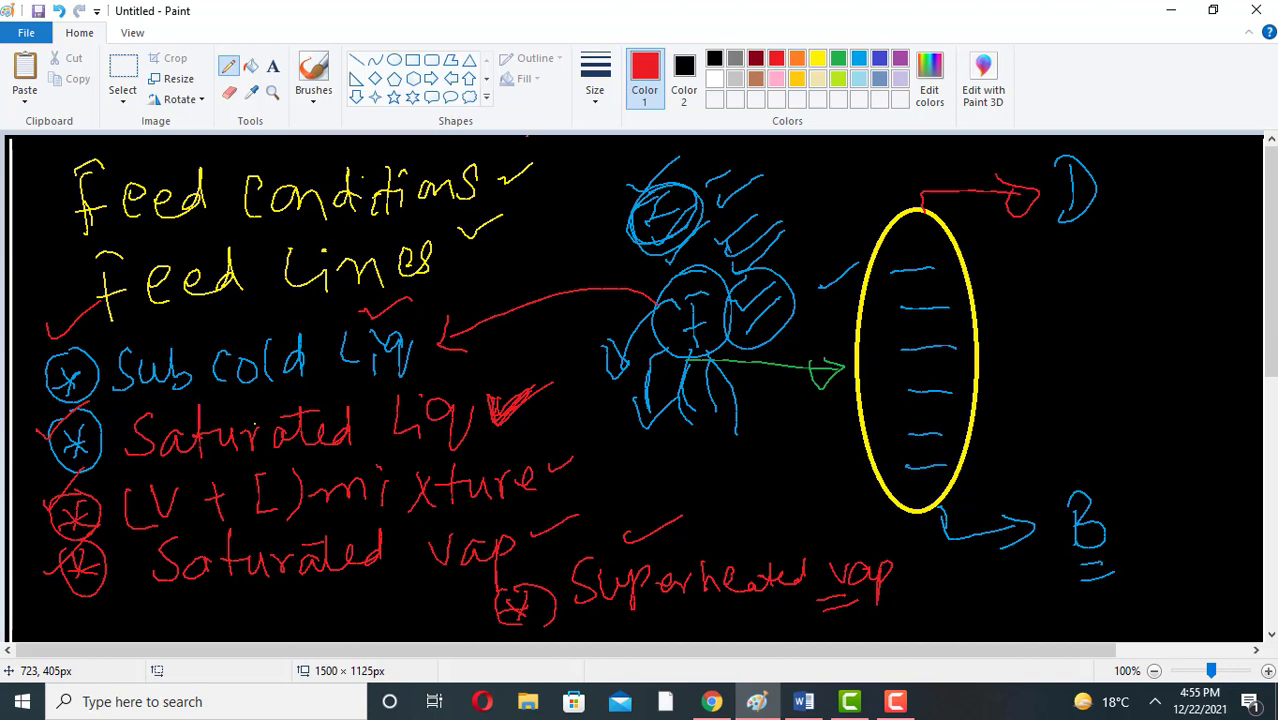
Undo the latest strokes, then select nearly the whole drawing and delete it to black.
key(ctrl+z)
key(ctrl+z)
key(ctrl+z)
key(ctrl+z)
key(ctrl+z)
key(ctrl+z)
key(ctrl+z)
key(ctrl+z)
key(ctrl+z)
key(ctrl+z)
key(ctrl+z)
key(ctrl+z)
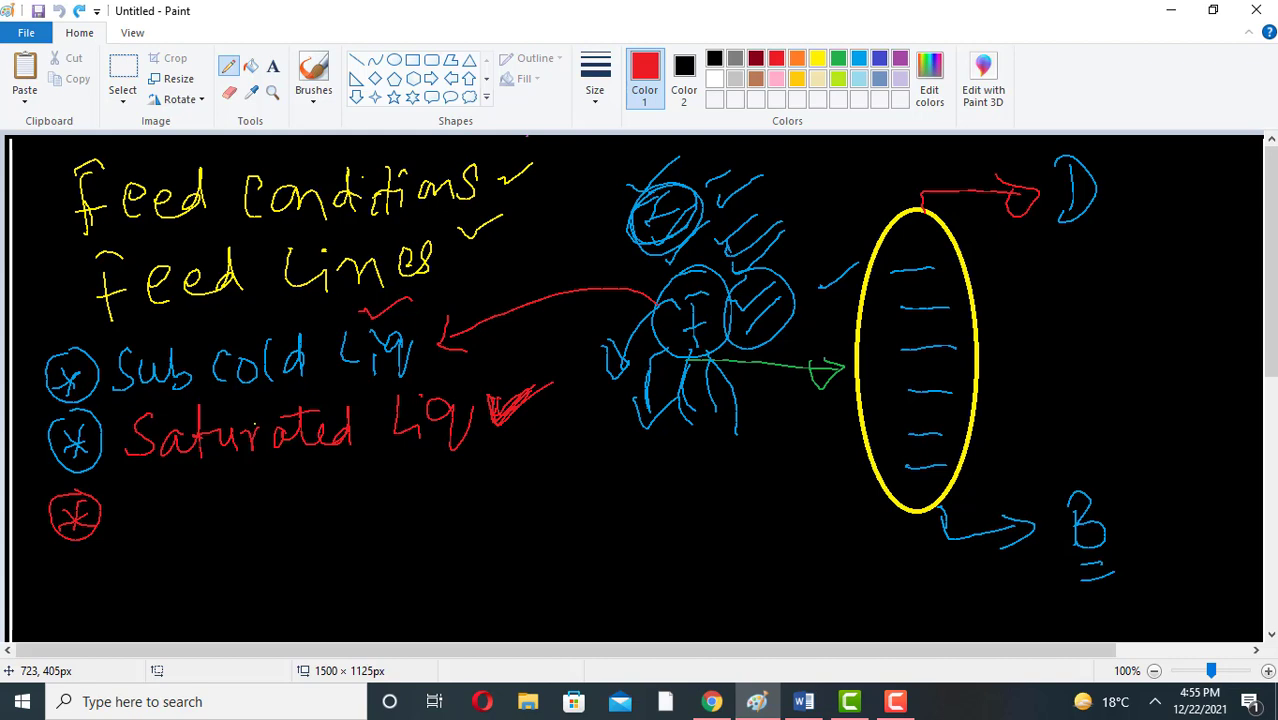
mouse_move(32, 152)
mouse_down()
mouse_move(49, 180)
mouse_move(56, 310)
mouse_up()
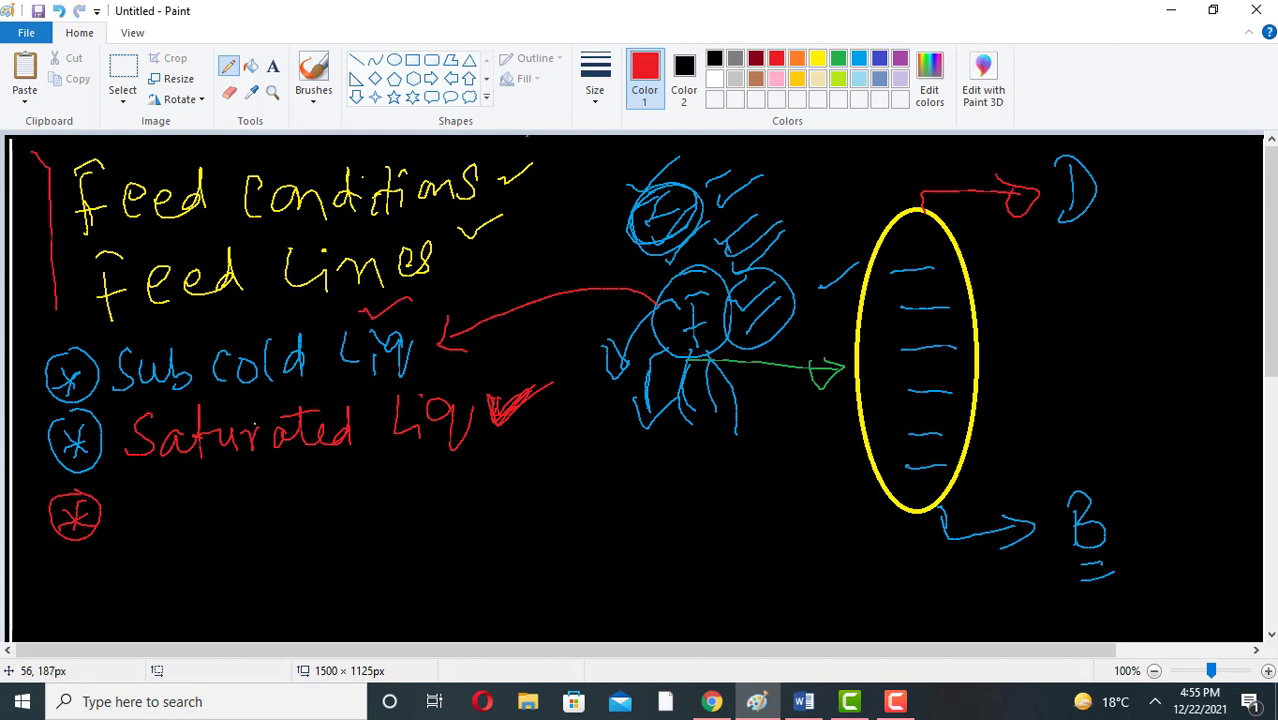
click(123, 75)
drag(25, 155, 1234, 630)
key(Delete)
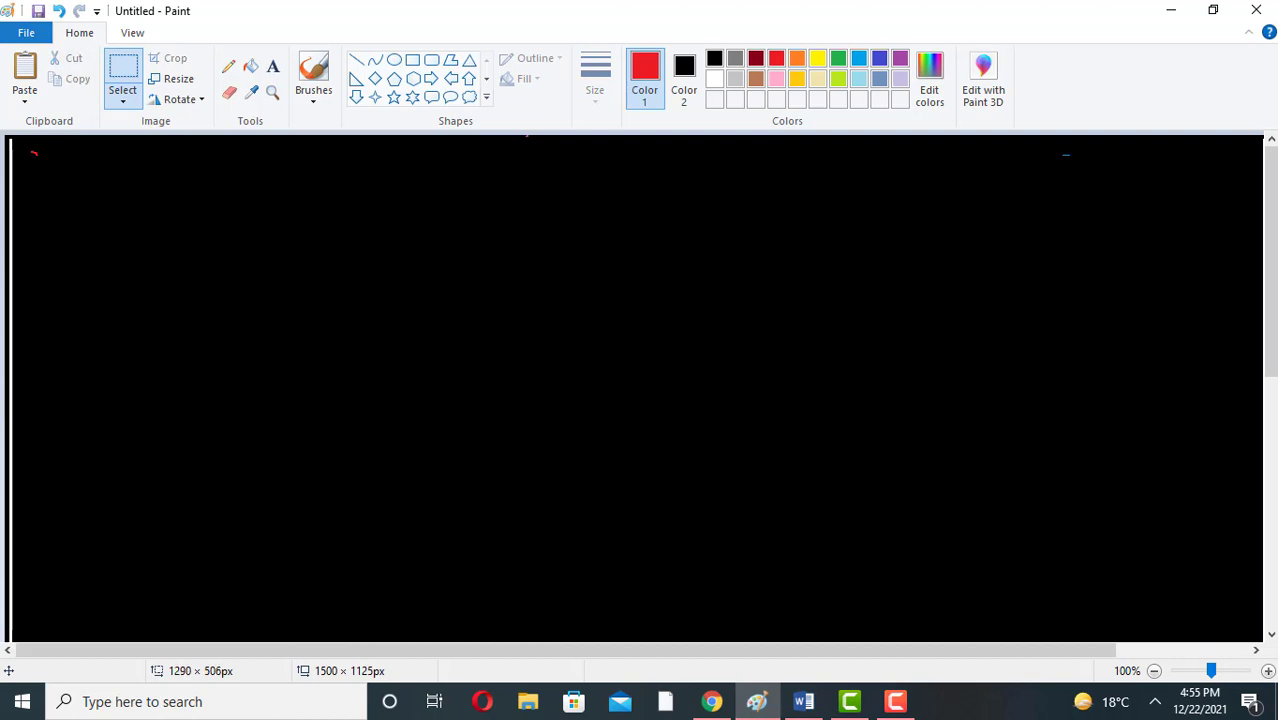
Draw red y and x axes and label them 'y' and 'x'.
click(684, 82)
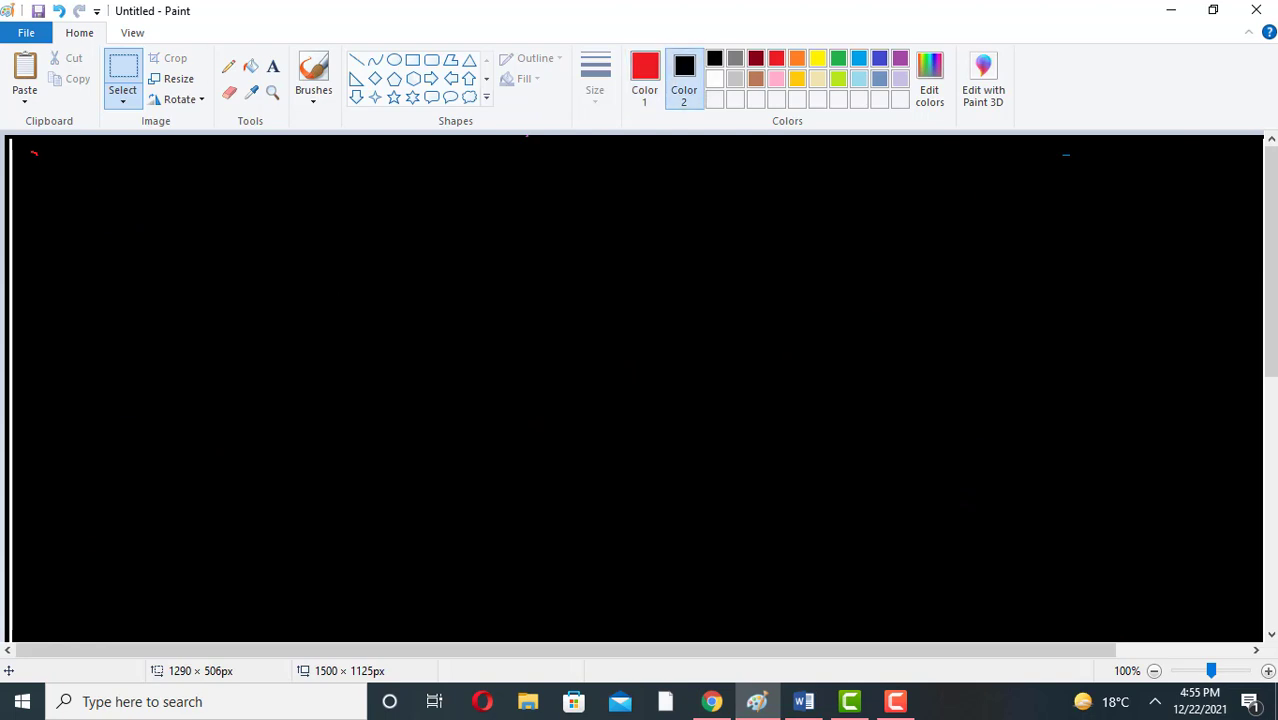
drag(224, 206, 241, 511)
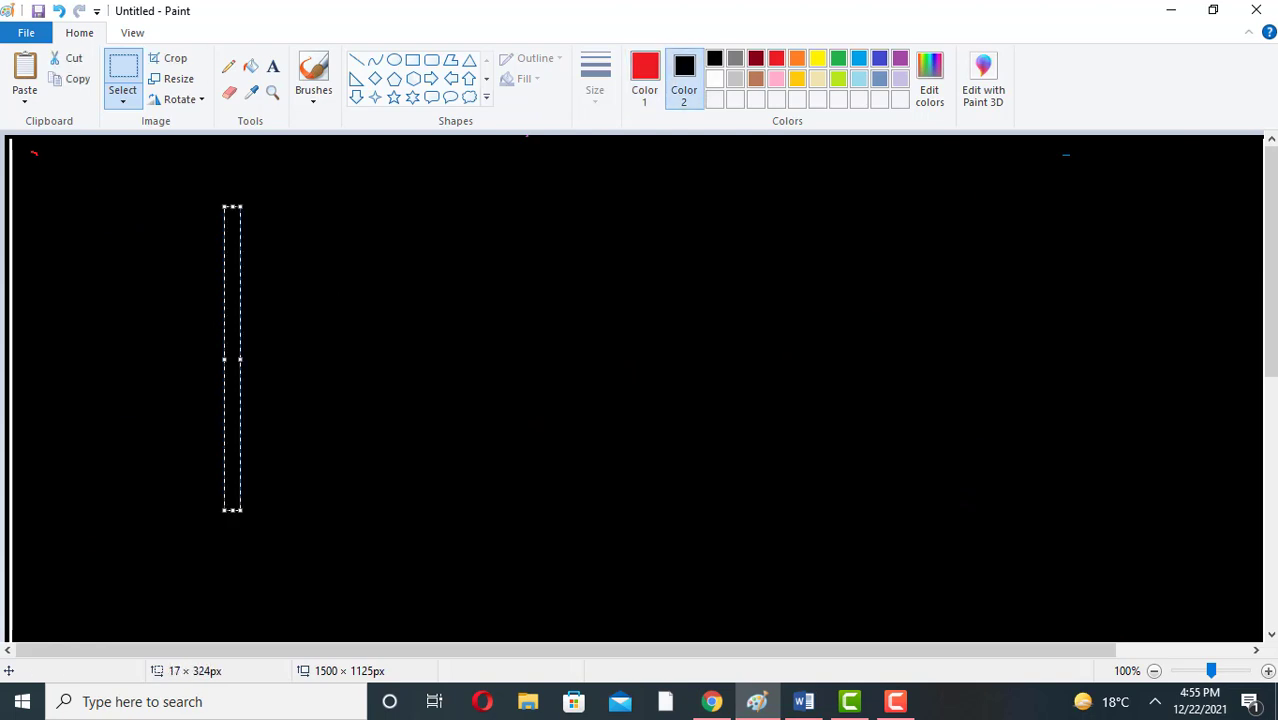
click(228, 66)
mouse_move(230, 172)
mouse_down()
mouse_move(267, 522)
mouse_move(940, 503)
mouse_up()
click(714, 79)
click(644, 75)
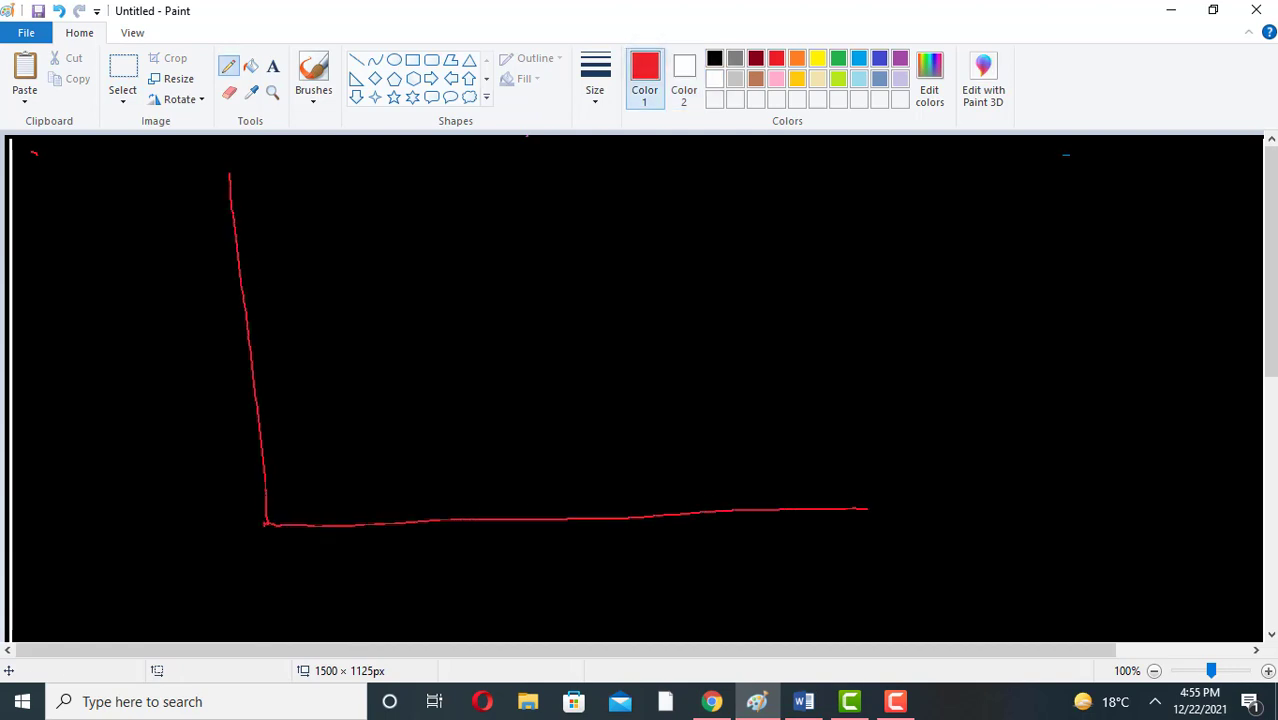
click(684, 78)
drag(580, 573, 621, 598)
mouse_move(151, 411)
mouse_down()
mouse_move(177, 495)
mouse_move(157, 455)
mouse_up()
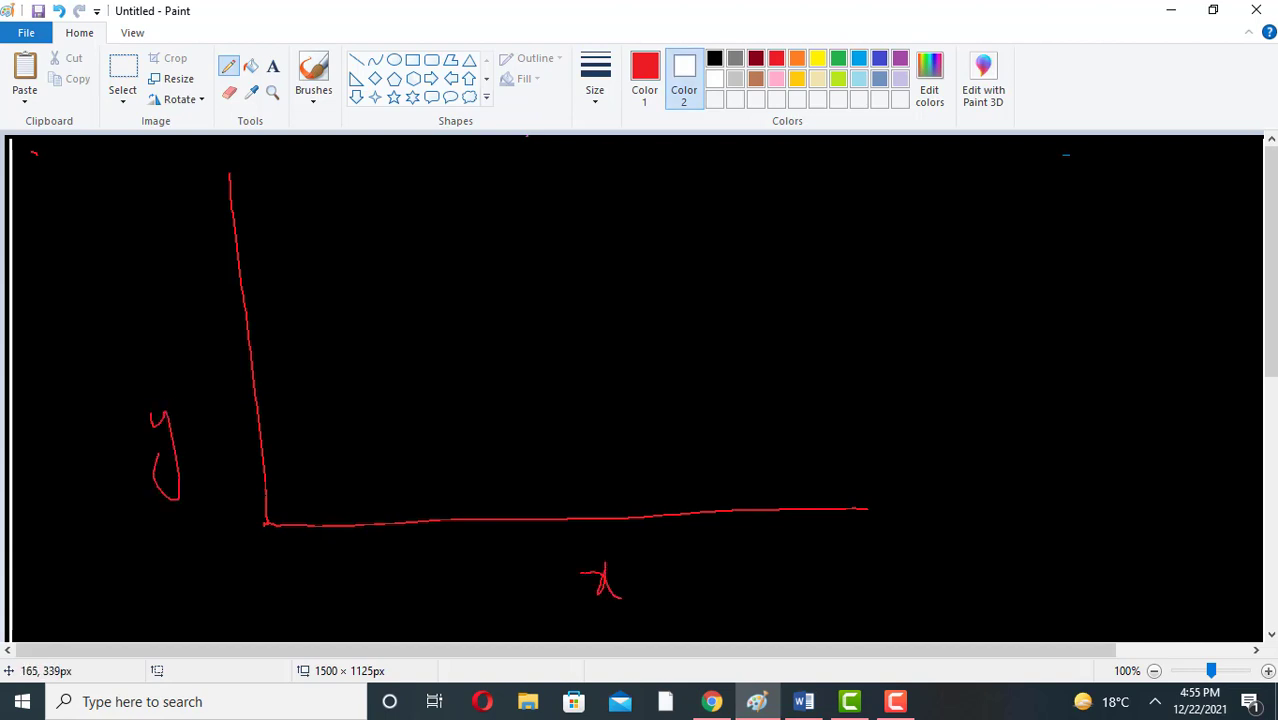
Draw a white diagonal from the origin and label it 'x = y'.
click(645, 78)
click(714, 79)
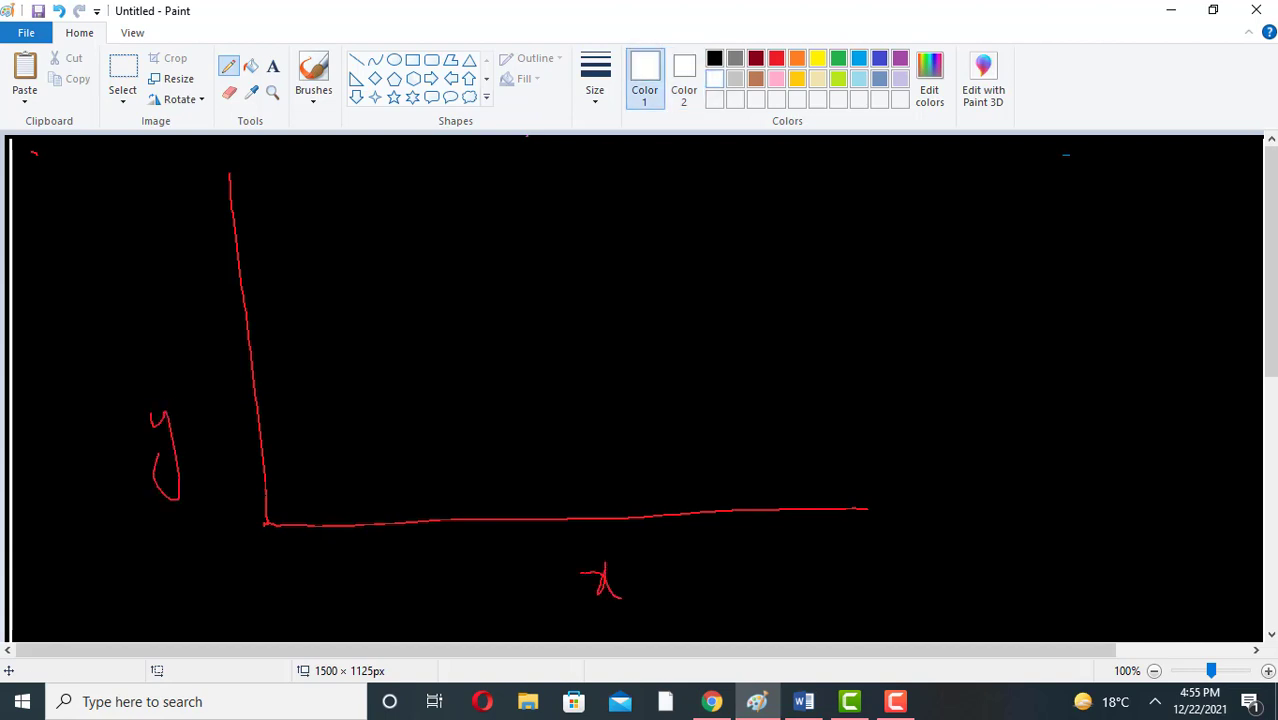
drag(266, 523, 815, 226)
drag(756, 277, 764, 300)
mouse_move(746, 290)
mouse_down()
mouse_move(738, 305)
mouse_move(805, 271)
mouse_up()
drag(783, 288, 840, 275)
drag(846, 250, 839, 312)
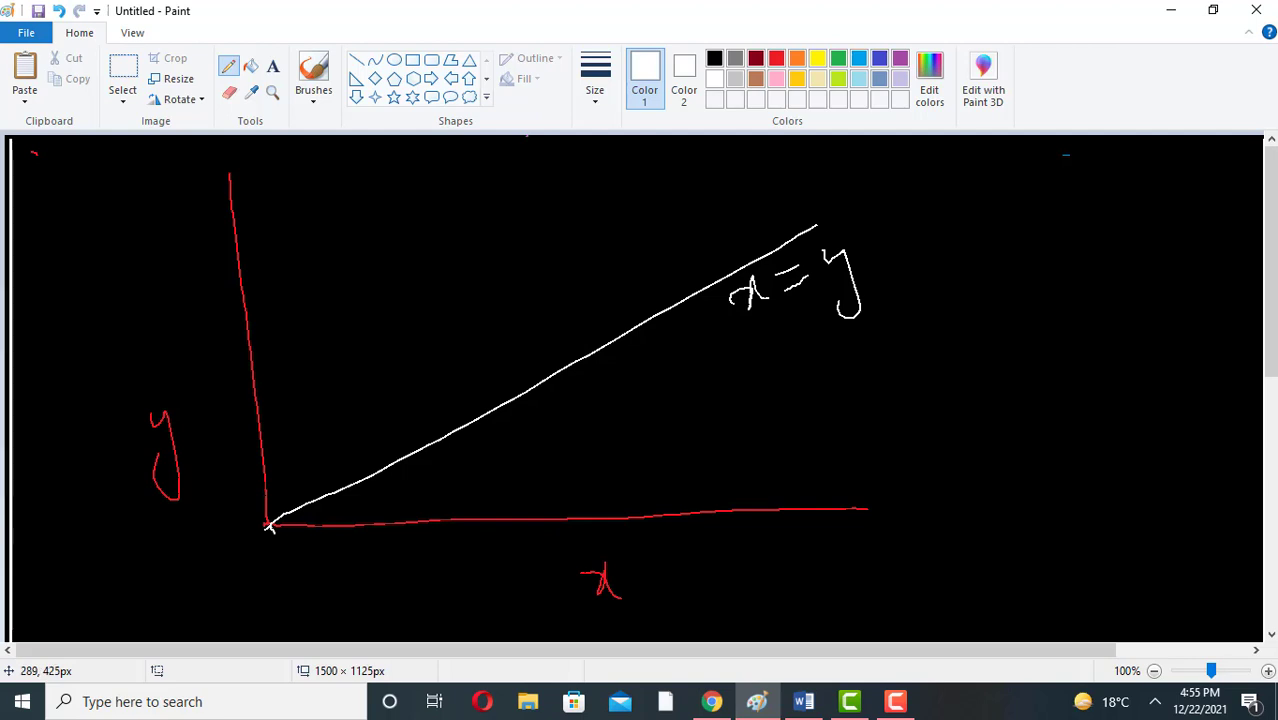
click(817, 58)
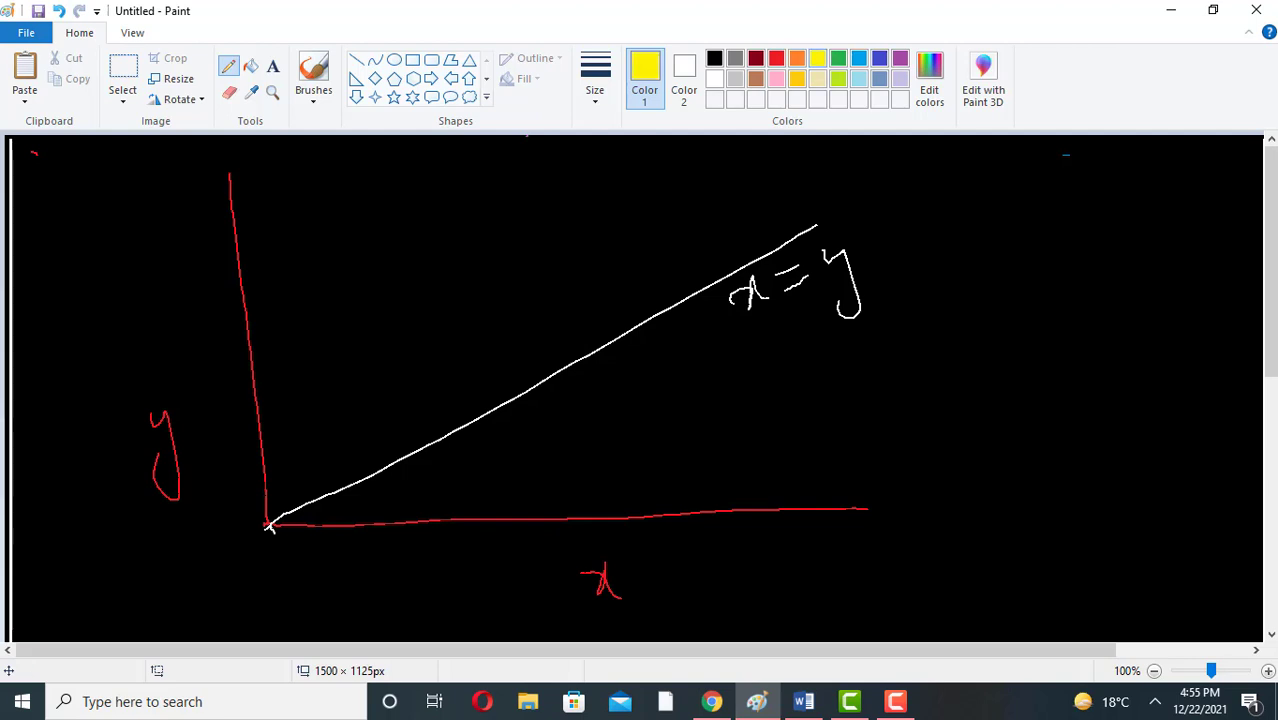
Draw the yellow equilibrium curve above the diagonal and mark xD in purple.
mouse_move(268, 525)
mouse_down()
mouse_move(297, 424)
mouse_move(518, 214)
mouse_move(791, 183)
mouse_move(856, 205)
mouse_move(822, 226)
mouse_move(853, 199)
mouse_up()
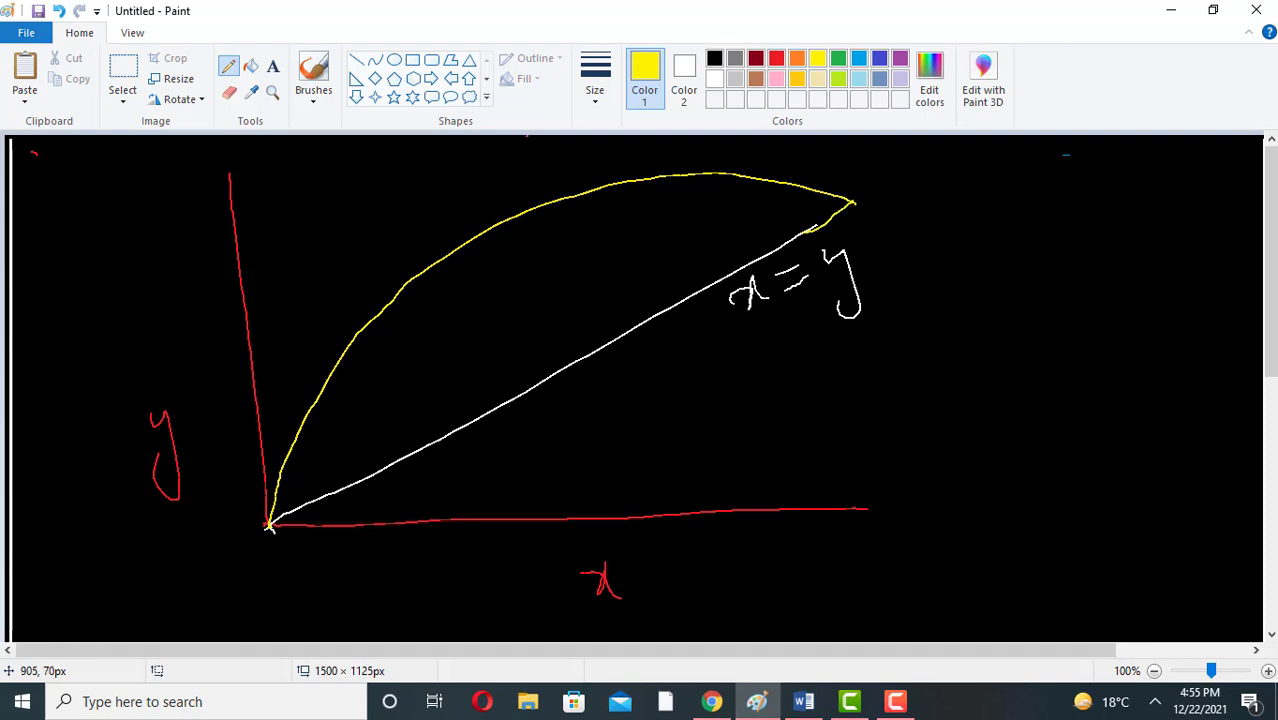
click(899, 59)
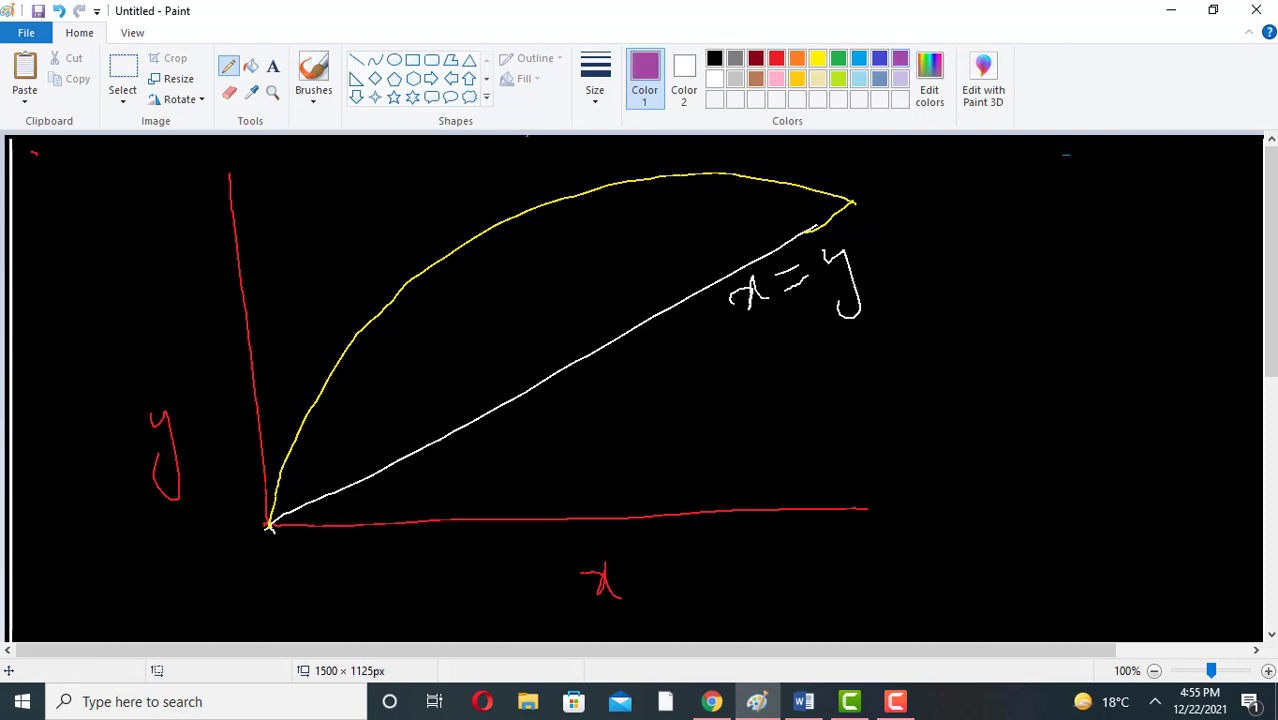
mouse_move(820, 503)
mouse_down()
mouse_move(834, 566)
mouse_move(872, 555)
mouse_move(880, 574)
mouse_move(946, 558)
mouse_move(950, 572)
mouse_up()
drag(824, 536, 821, 578)
Mark xB on the x-axis in green with a bracketed '(xB, xB)' label.
click(838, 58)
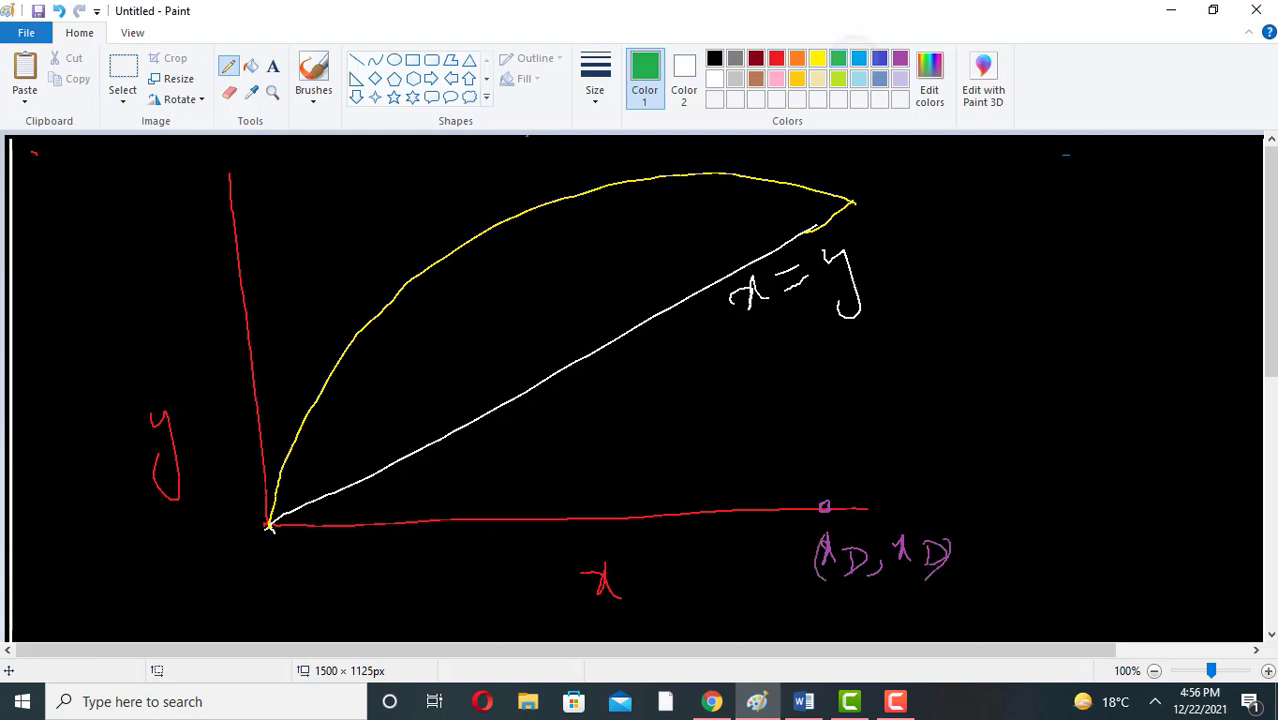
drag(356, 522, 368, 526)
drag(312, 584, 336, 570)
mouse_move(326, 562)
mouse_down()
mouse_move(328, 598)
mouse_move(346, 600)
mouse_up()
mouse_move(352, 574)
mouse_down()
mouse_move(350, 598)
mouse_move(369, 614)
mouse_up()
mouse_move(386, 576)
mouse_down()
mouse_move(396, 598)
mouse_move(410, 566)
mouse_up()
drag(421, 570, 424, 592)
drag(442, 564, 447, 600)
mouse_move(303, 572)
mouse_down()
mouse_move(297, 618)
mouse_move(312, 628)
mouse_up()
Add green guides from xB and xD to the diagonal, plus a dashed horizontal line to the y-axis.
mouse_move(362, 522)
mouse_down()
mouse_move(355, 484)
mouse_move(258, 494)
mouse_up()
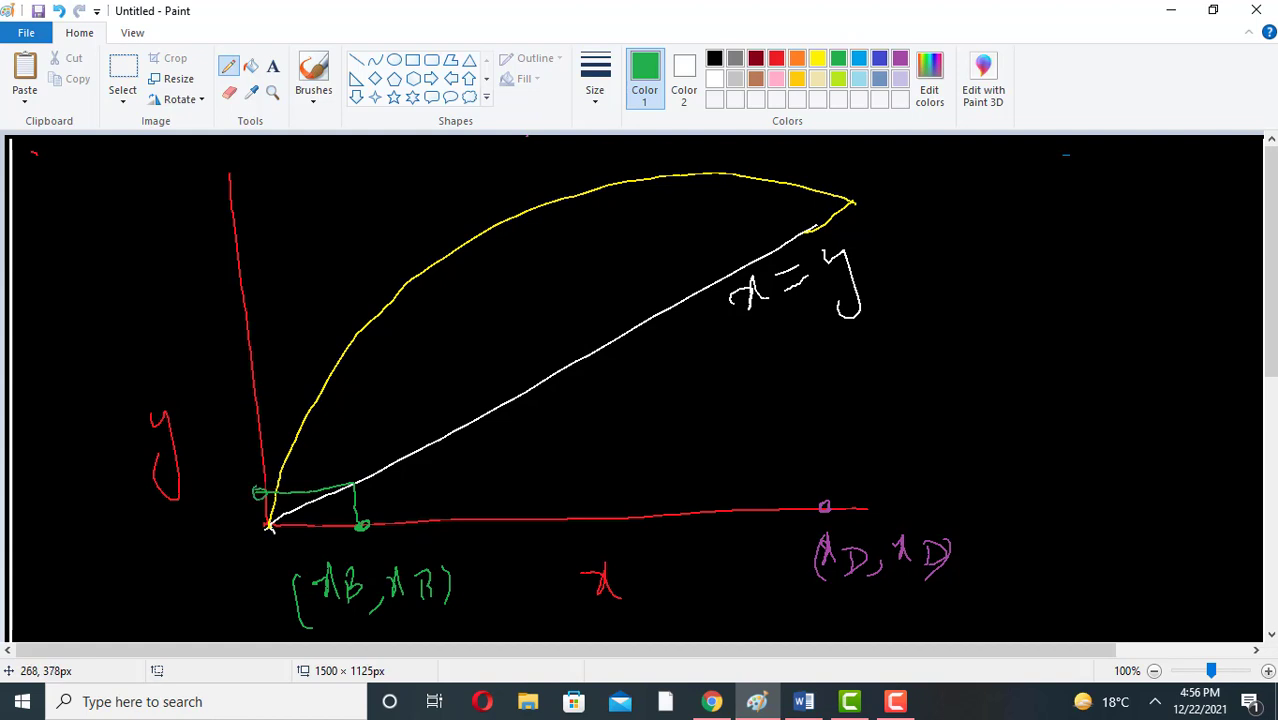
drag(808, 230, 803, 408)
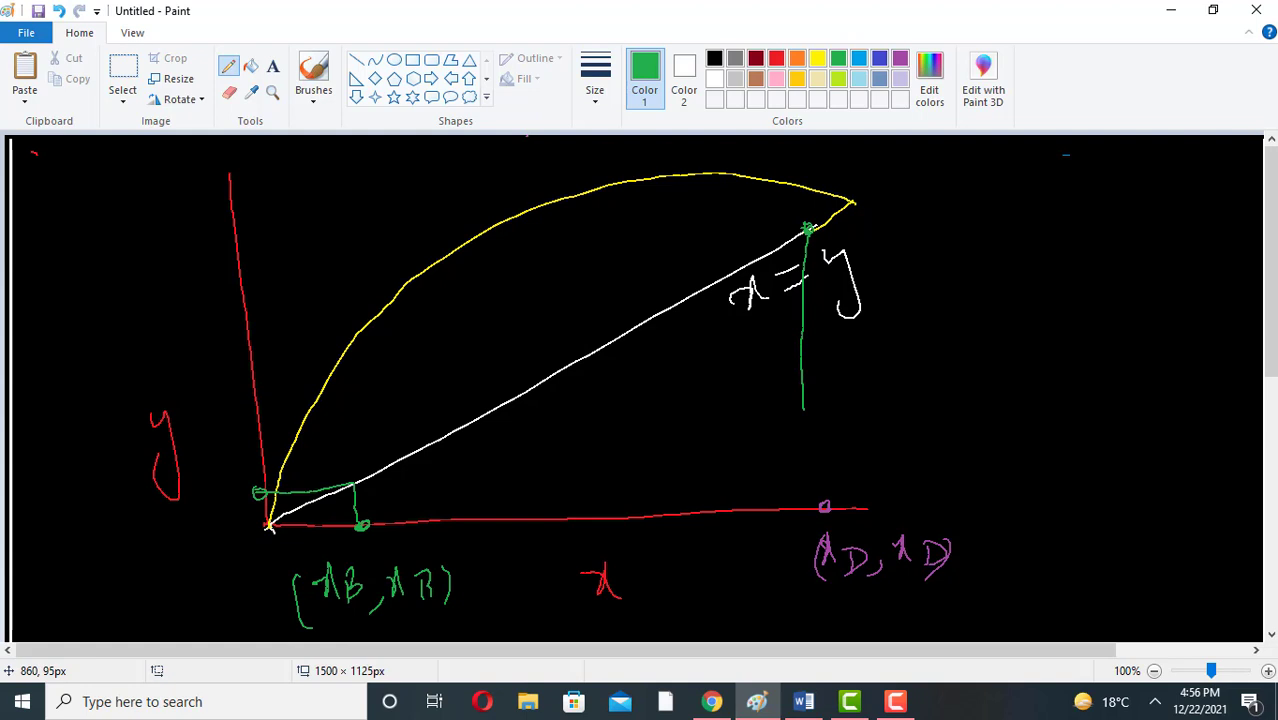
key(ctrl+z)
key(ctrl+z)
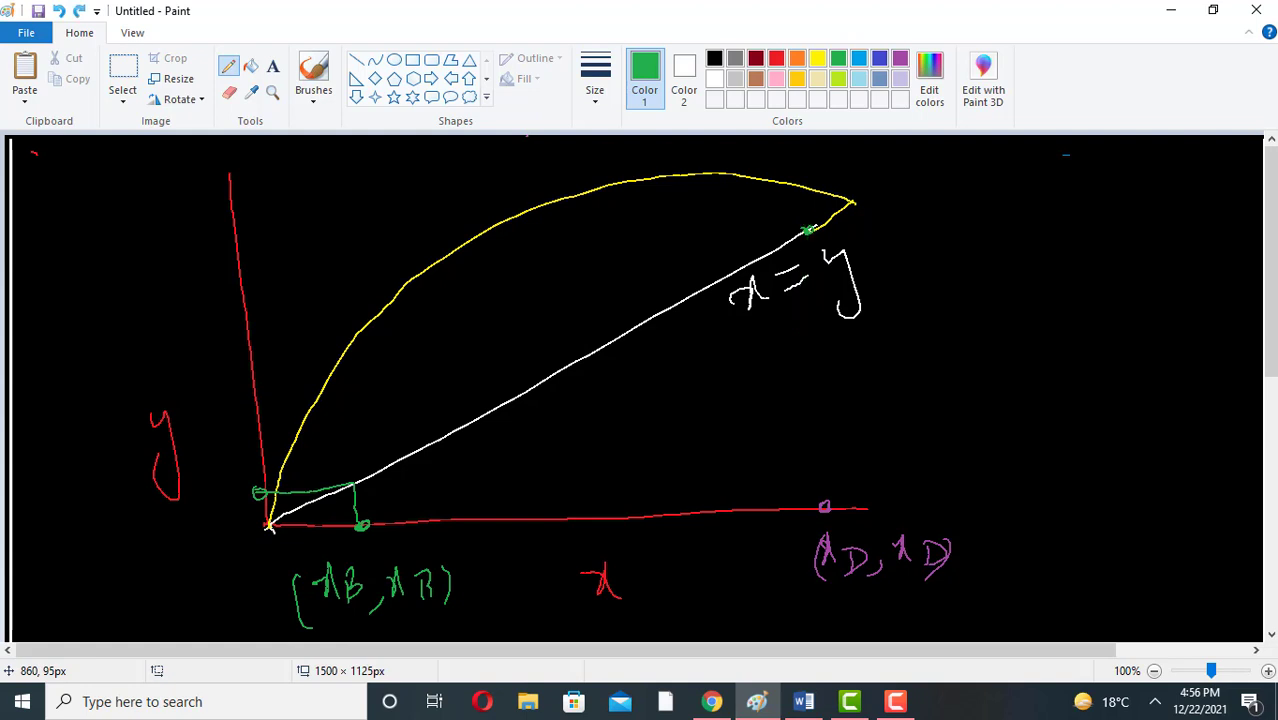
drag(808, 232, 824, 506)
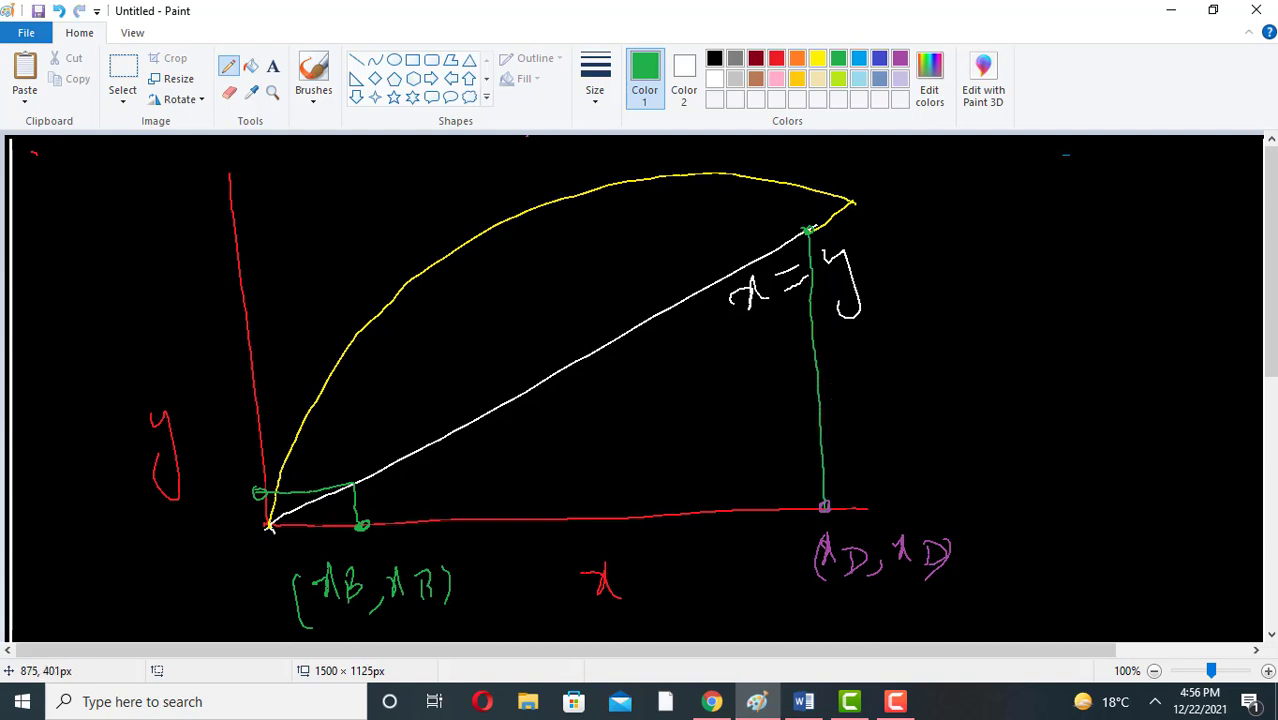
drag(231, 221, 471, 213)
drag(522, 215, 808, 227)
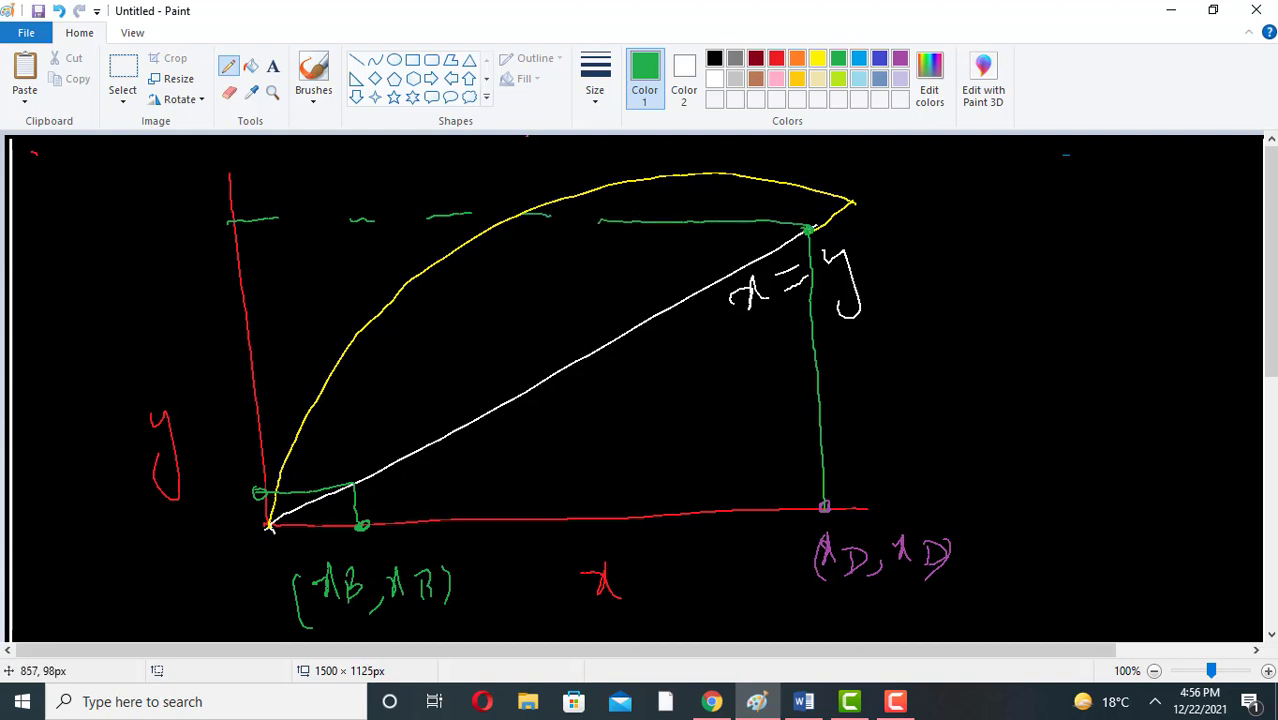
key(ctrl+z)
key(ctrl+z)
key(ctrl+z)
key(ctrl+z)
key(ctrl+z)
key(ctrl+z)
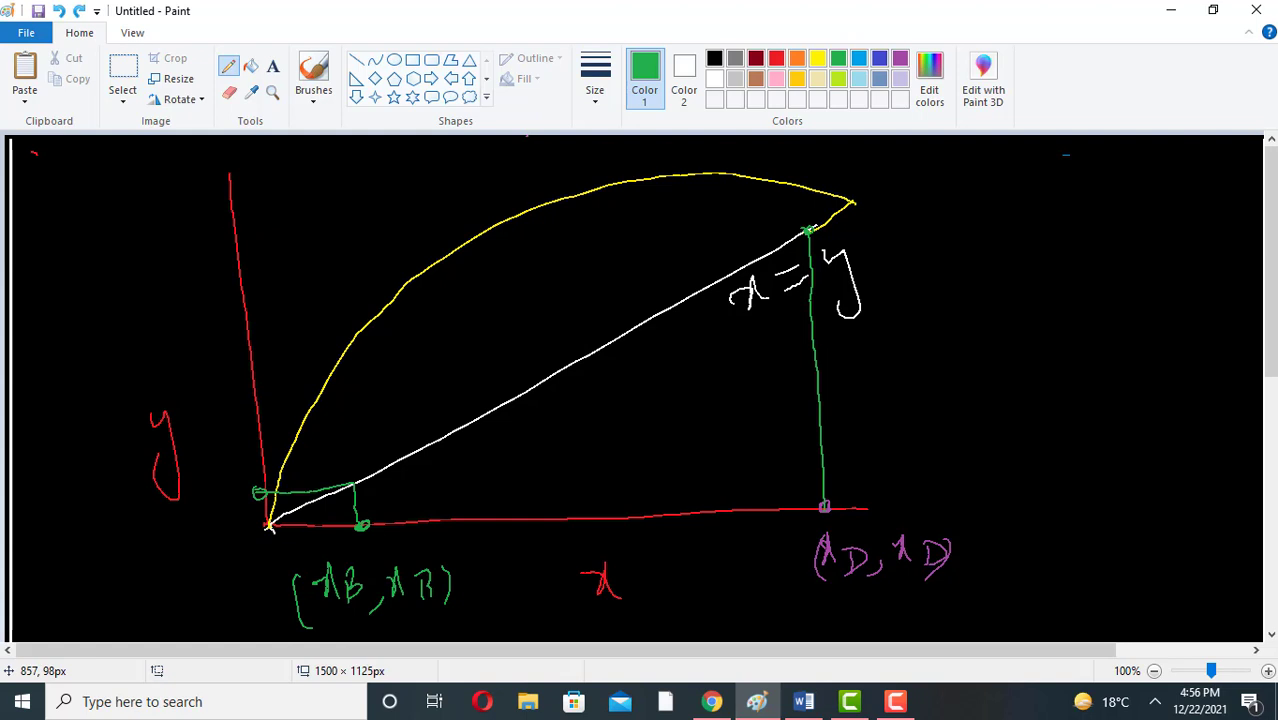
drag(236, 245, 474, 231)
drag(502, 230, 591, 227)
drag(608, 227, 808, 227)
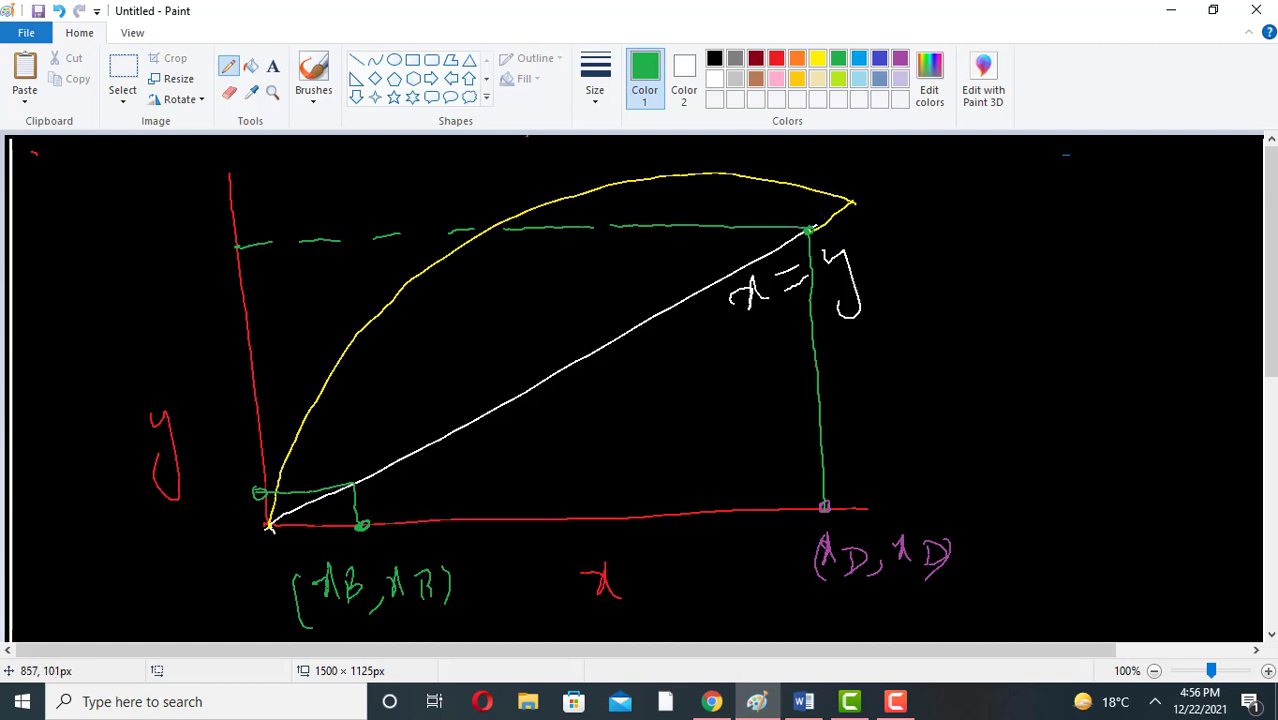
click(817, 58)
Mark and label xF in yellow on the x-axis with a vertical line upward.
drag(555, 514, 556, 525)
mouse_move(508, 560)
mouse_down()
mouse_move(524, 542)
mouse_move(536, 588)
mouse_up()
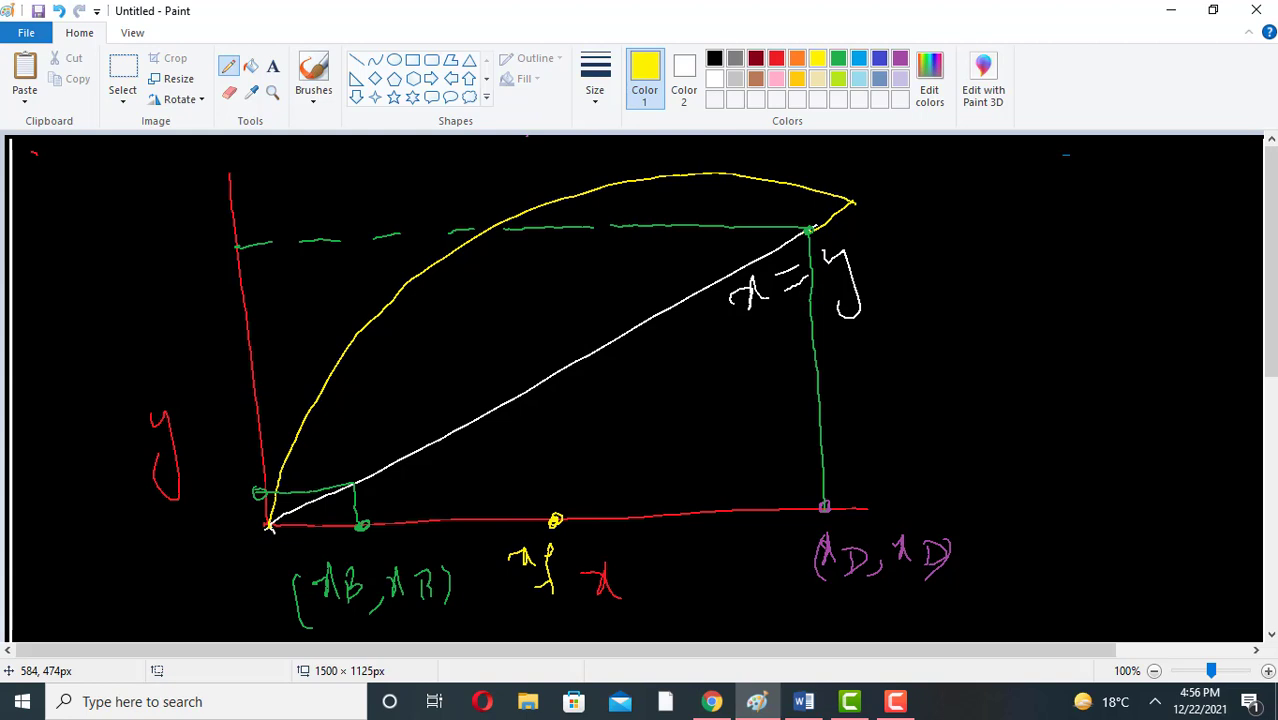
drag(556, 512, 555, 290)
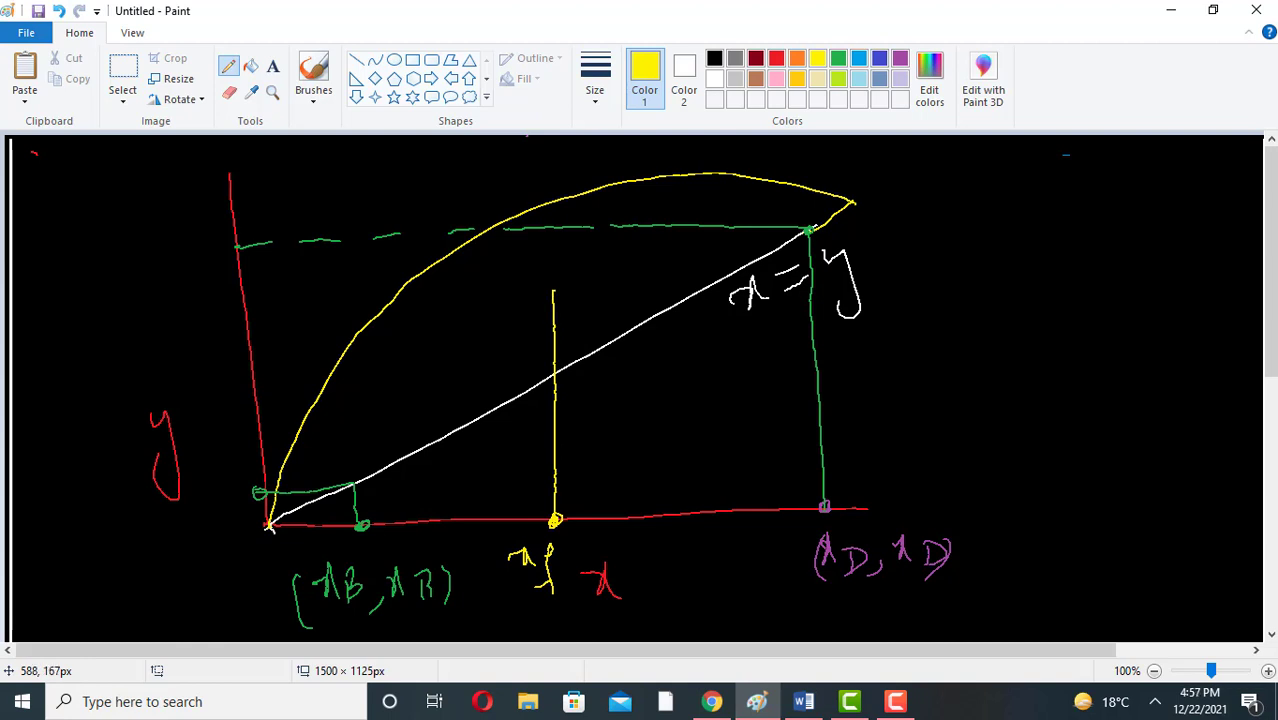
Write a circled-star heading '(*) Sub Cond Liq' at the top right.
mouse_move(908, 178)
mouse_down()
mouse_move(924, 208)
mouse_move(896, 196)
mouse_move(940, 192)
mouse_move(950, 170)
mouse_move(954, 208)
mouse_up()
mouse_move(978, 178)
mouse_down()
mouse_move(998, 198)
mouse_move(1048, 182)
mouse_up()
drag(1064, 176, 1104, 186)
mouse_move(1118, 158)
mouse_down()
mouse_move(1124, 186)
mouse_move(1170, 190)
mouse_move(1198, 160)
mouse_move(1210, 176)
mouse_up()
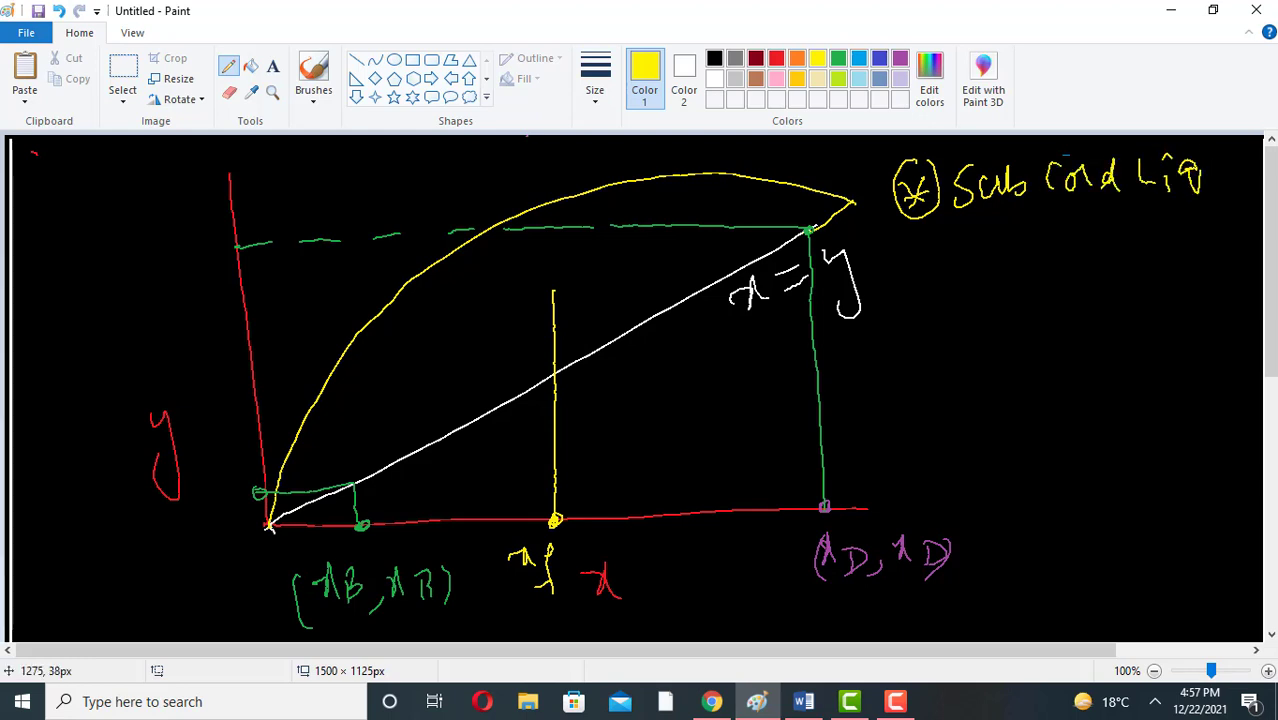
Underline 'Sub' and draw a red q-line up-right from the xF–diagonal intersection.
mouse_move(984, 212)
mouse_down()
mouse_move(1005, 210)
mouse_move(1001, 224)
mouse_up()
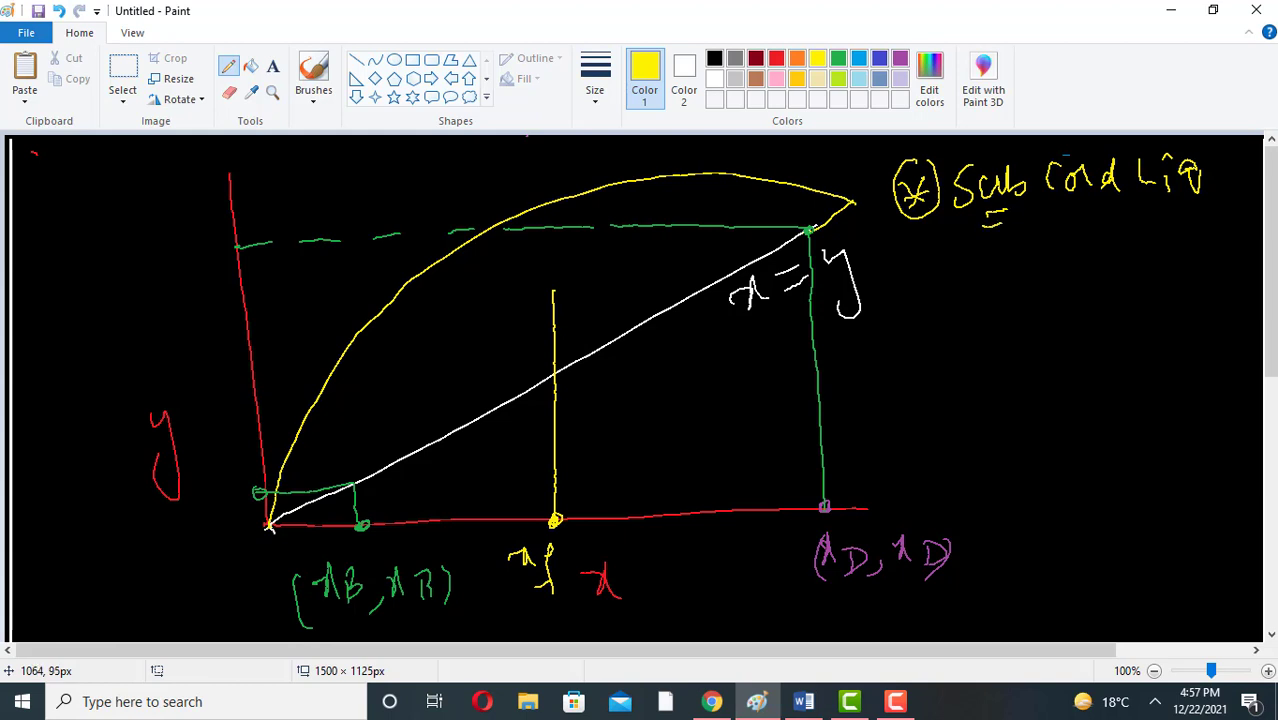
mouse_move(981, 208)
mouse_down()
mouse_move(1001, 206)
mouse_move(1006, 224)
mouse_up()
click(775, 58)
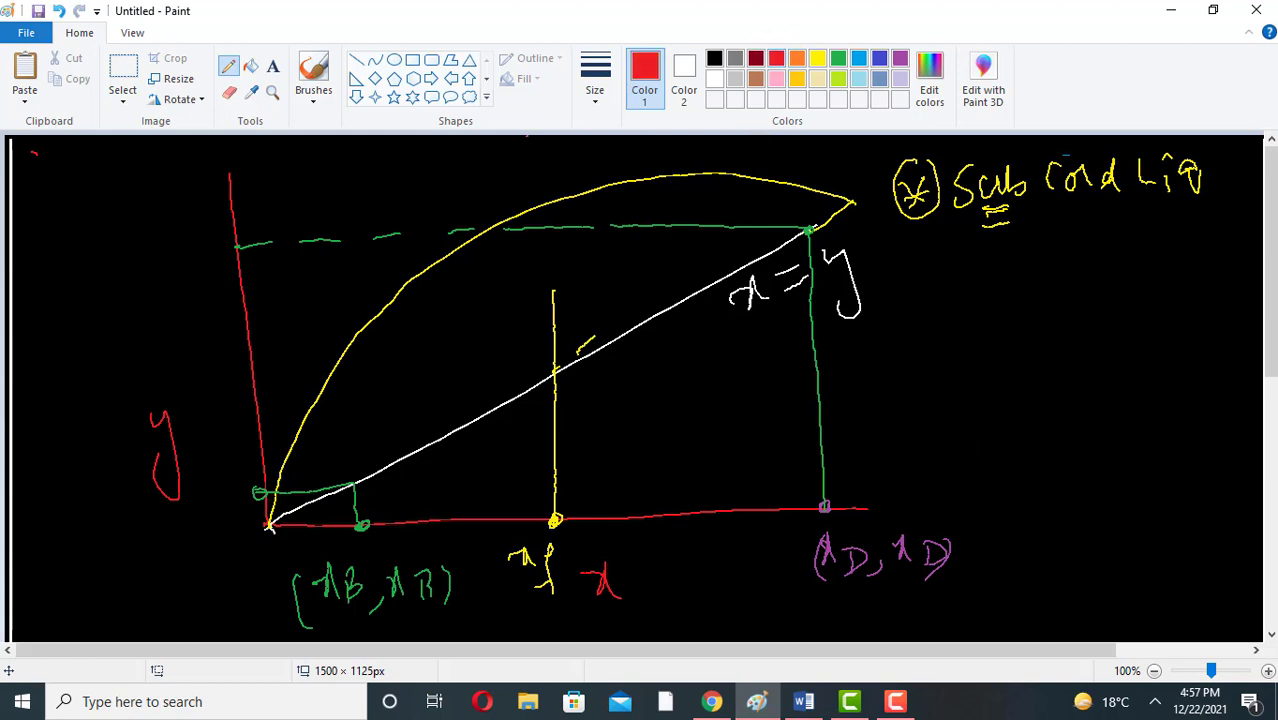
click(555, 372)
drag(577, 352, 596, 328)
drag(557, 369, 825, 157)
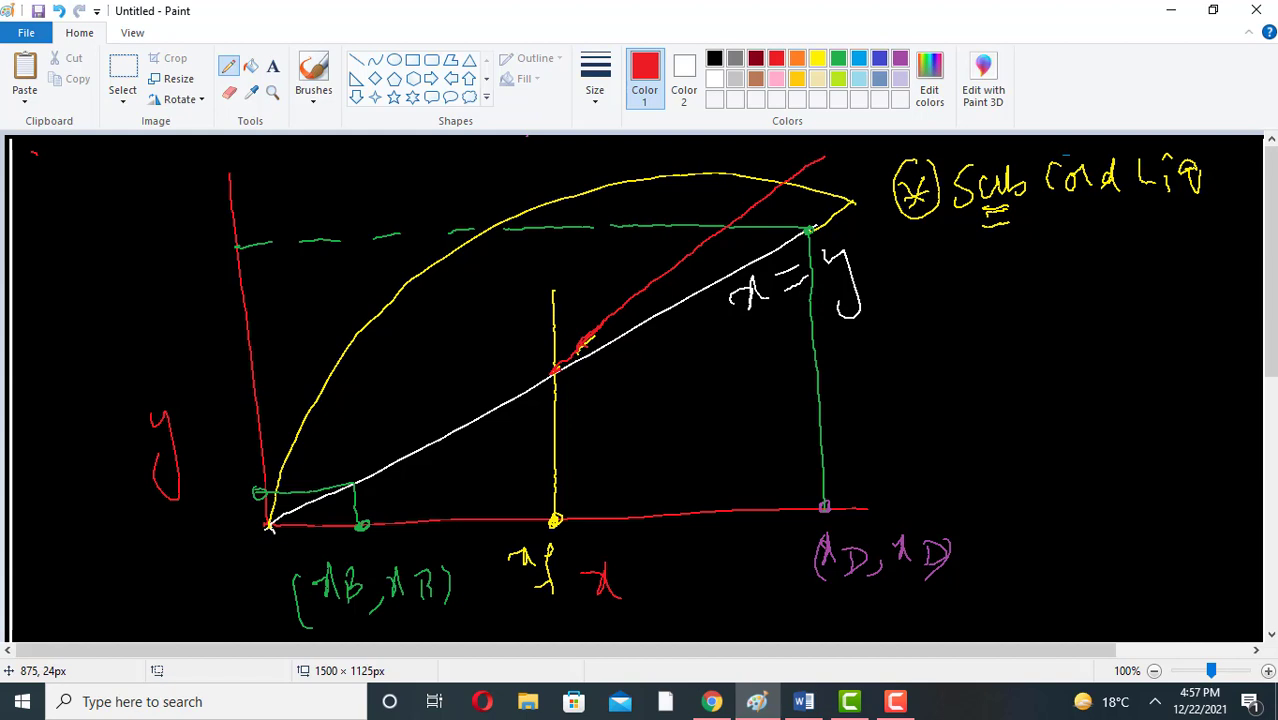
Add a second yellow circled-star bullet with a red 'Sat Liq' label.
click(817, 58)
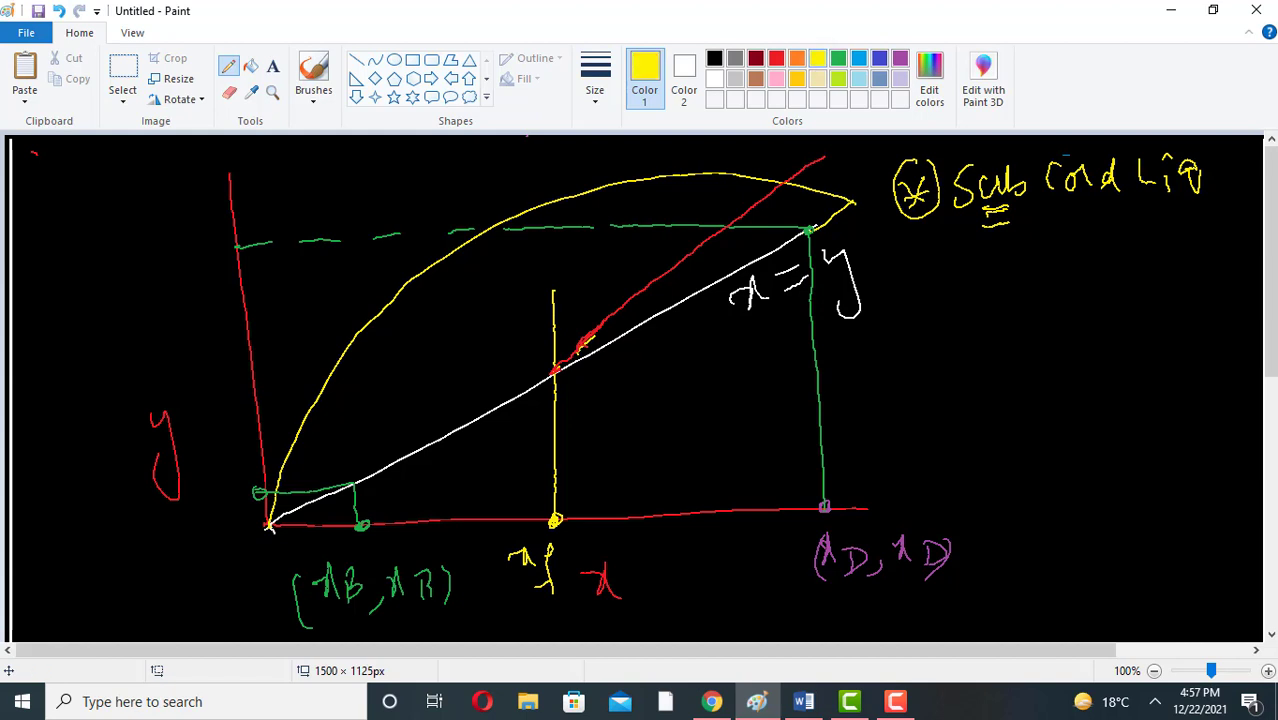
mouse_move(926, 246)
mouse_down()
mouse_move(932, 270)
mouse_move(936, 256)
mouse_move(904, 268)
mouse_move(952, 236)
mouse_move(978, 252)
mouse_move(972, 276)
mouse_move(1006, 256)
mouse_up()
click(776, 58)
mouse_move(1022, 262)
mouse_down()
mouse_move(1030, 250)
mouse_move(1040, 264)
mouse_move(1044, 236)
mouse_up()
mouse_move(1078, 224)
mouse_down()
mouse_move(1090, 256)
mouse_move(1124, 240)
mouse_move(1148, 264)
mouse_up()
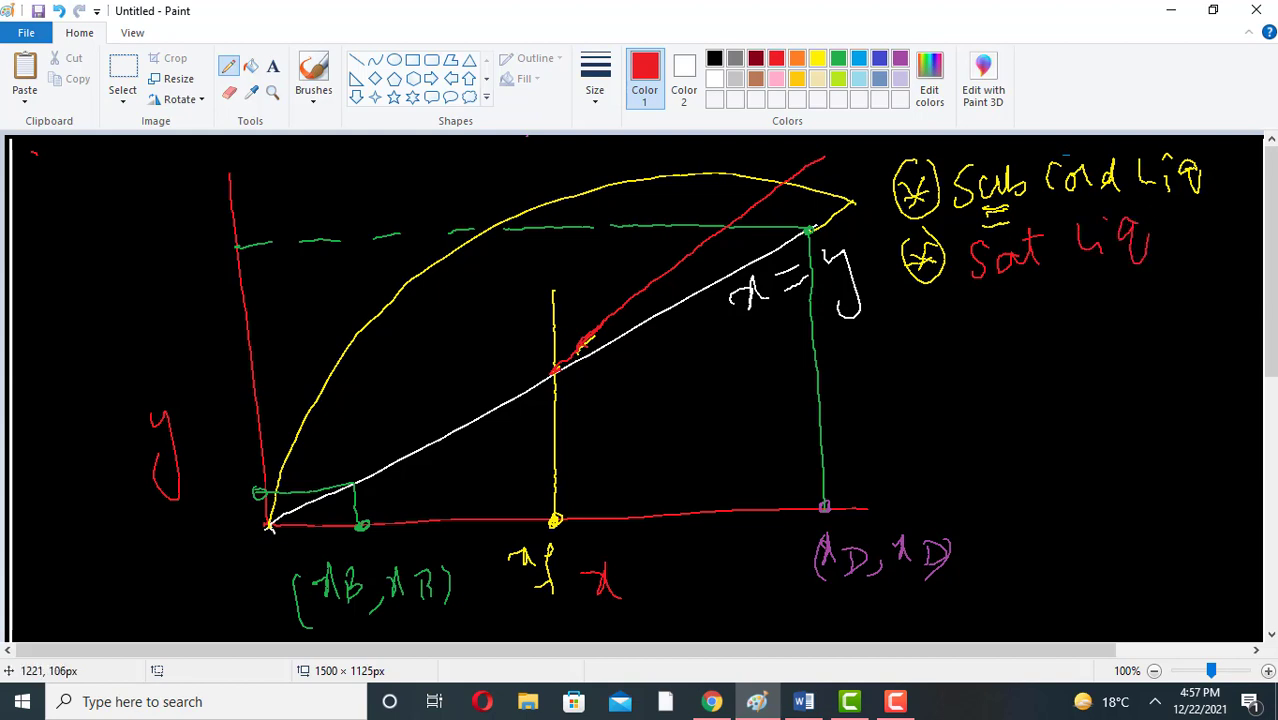